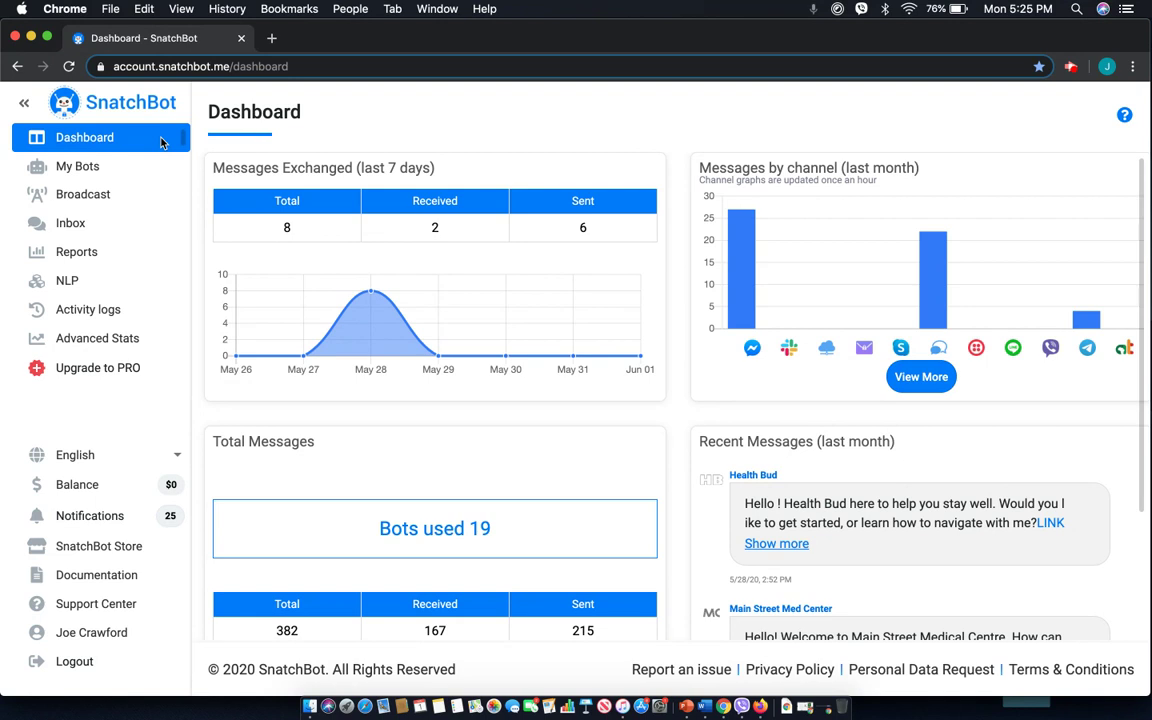
Step: Open the Pizza Bot Template from the list of bots for editing
{"action": "left_click", "coordinate": [113, 170]}
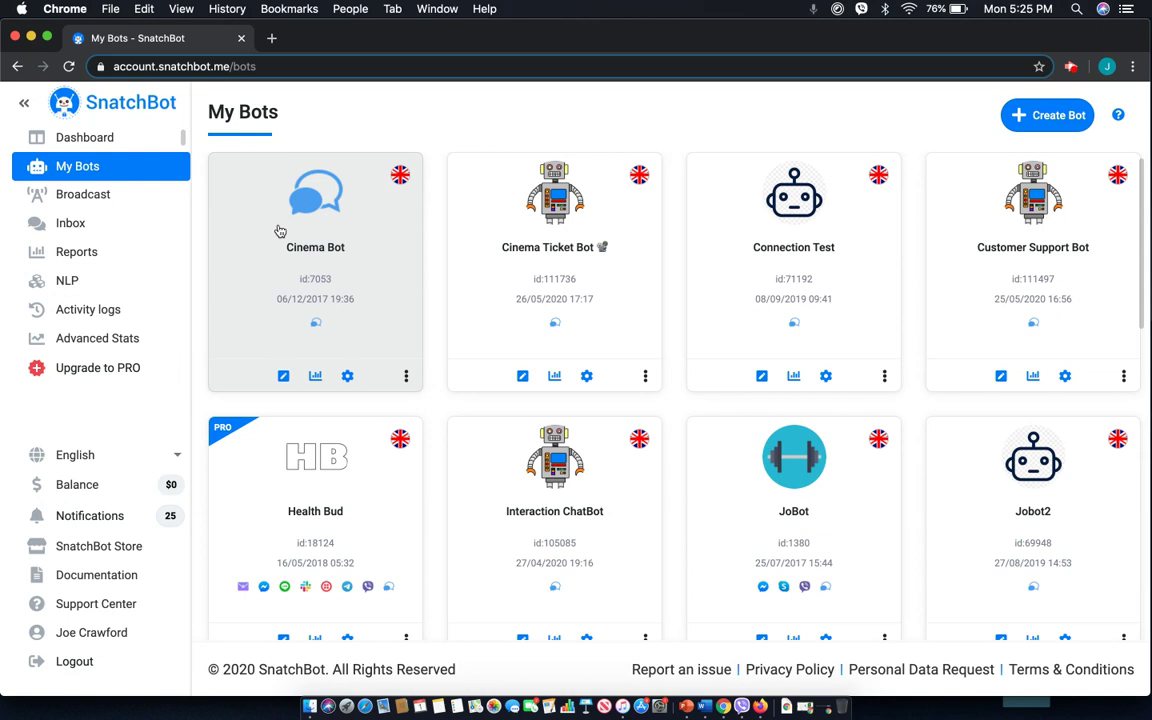
{"action": "scroll", "coordinate": [279, 231], "scroll_direction": "down", "scroll_amount": 10}
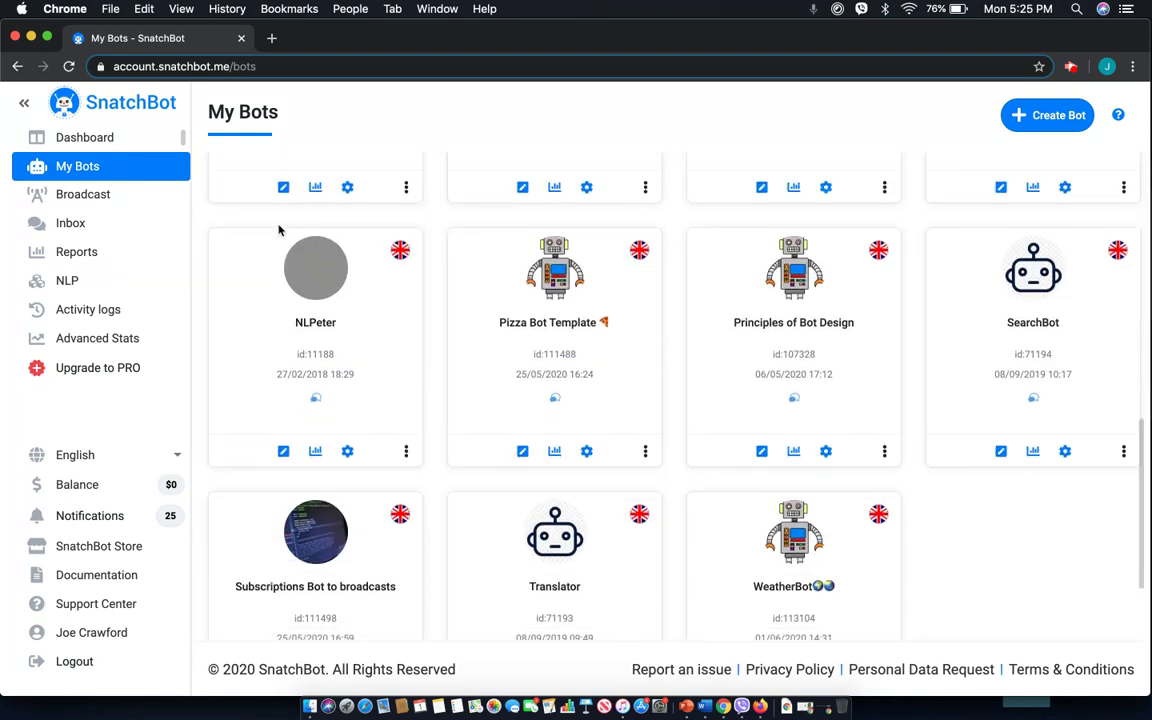
{"action": "left_click", "coordinate": [572, 283]}
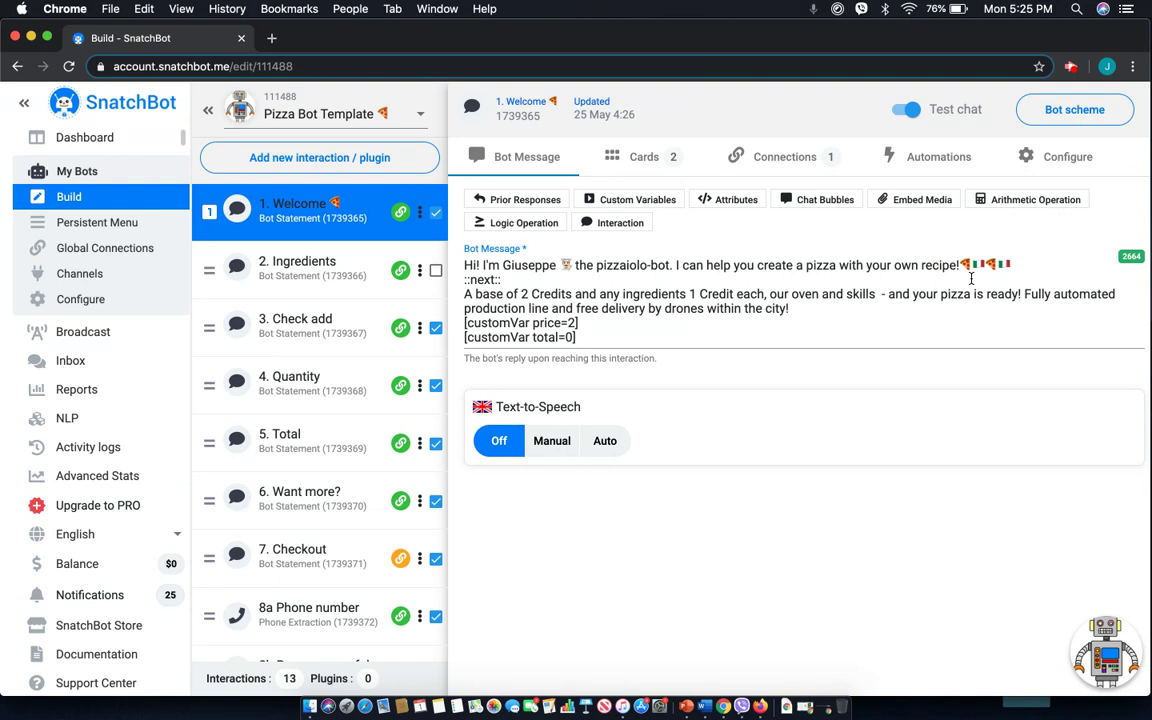
Step: Insert a Set Value custom variable placeholder on a new line after the Welcome message's total variable, and delete it again
{"action": "left_click", "coordinate": [602, 337]}
{"action": "key", "text": "Return"}
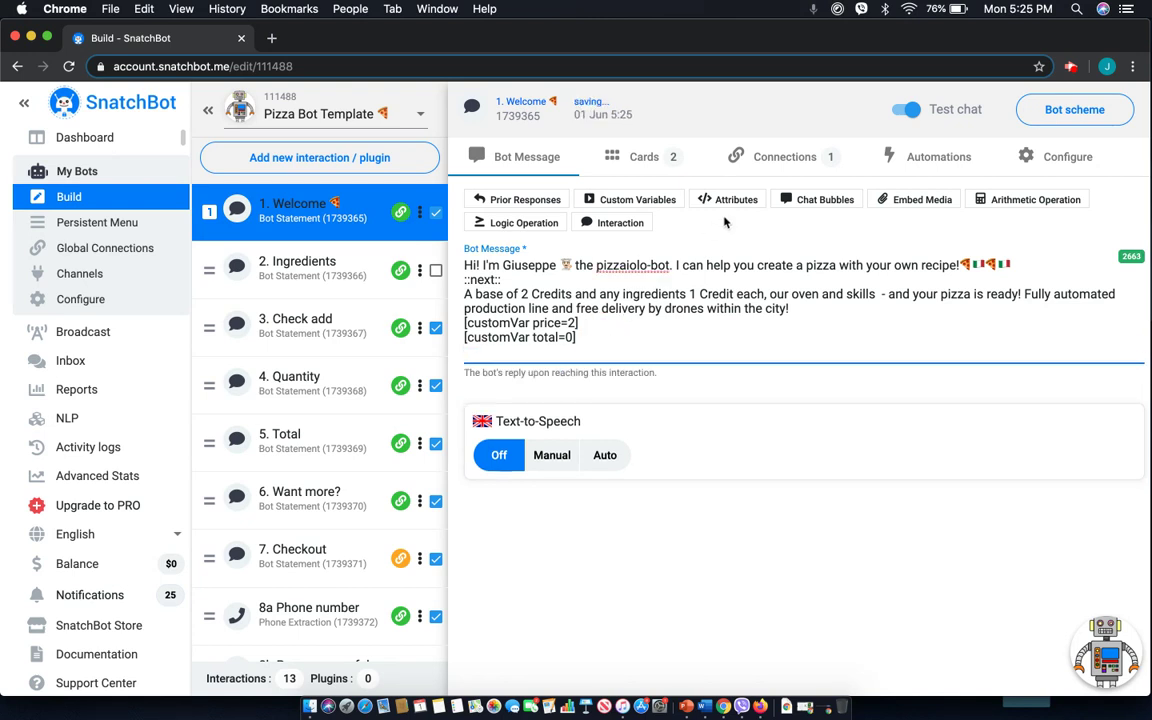
{"action": "left_click", "coordinate": [614, 203]}
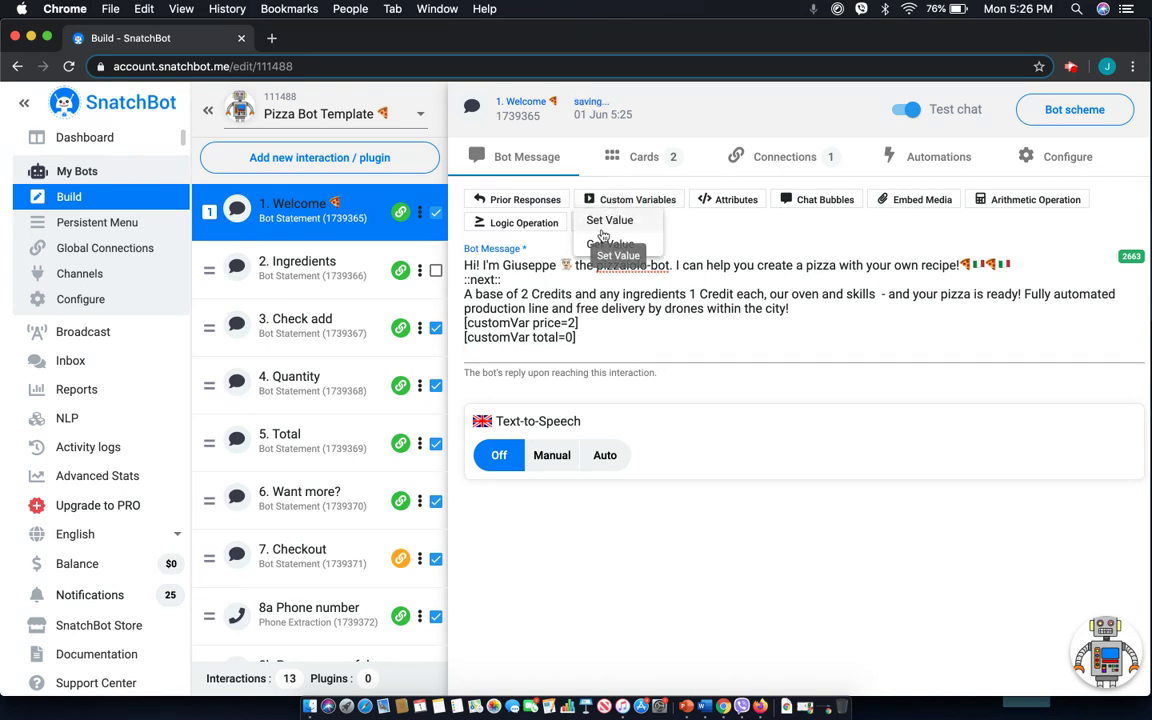
{"action": "left_click", "coordinate": [606, 221]}
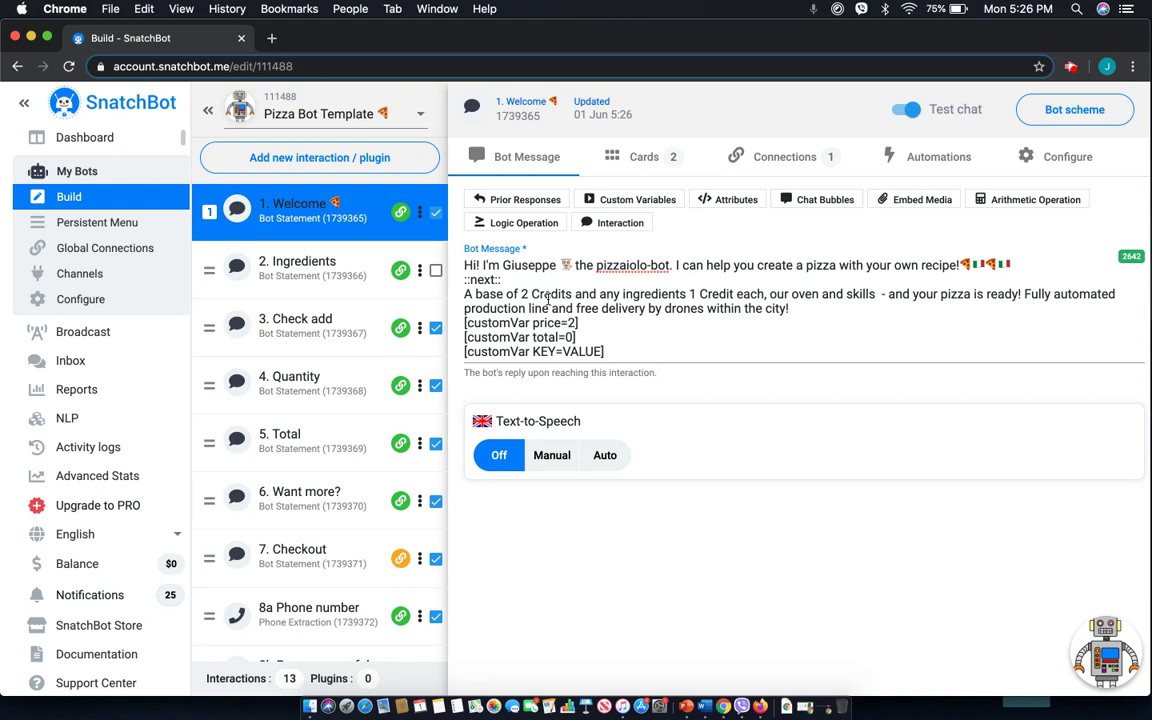
{"action": "left_click_drag", "start_coordinate": [609, 350], "coordinate": [463, 351]}
{"action": "key", "text": "BackSpace"}
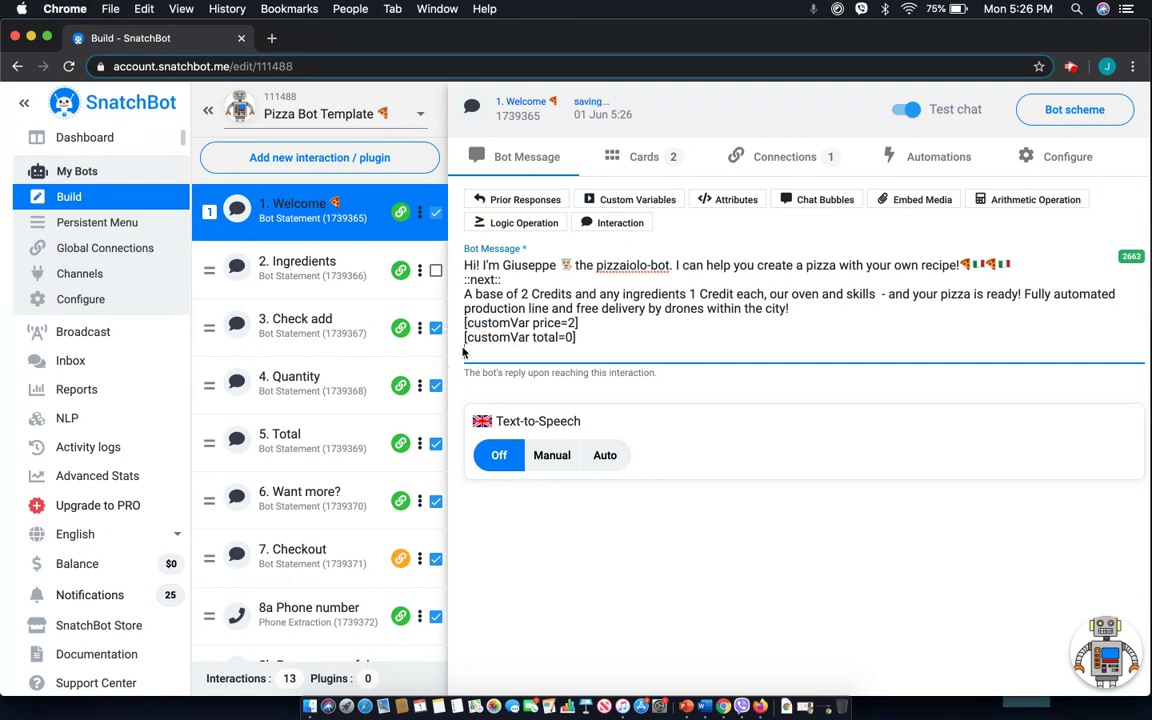
Step: Try a Get Value custom variable tag with the key price at the end of the Welcome message, and remove it with its line
{"action": "left_click", "coordinate": [591, 200]}
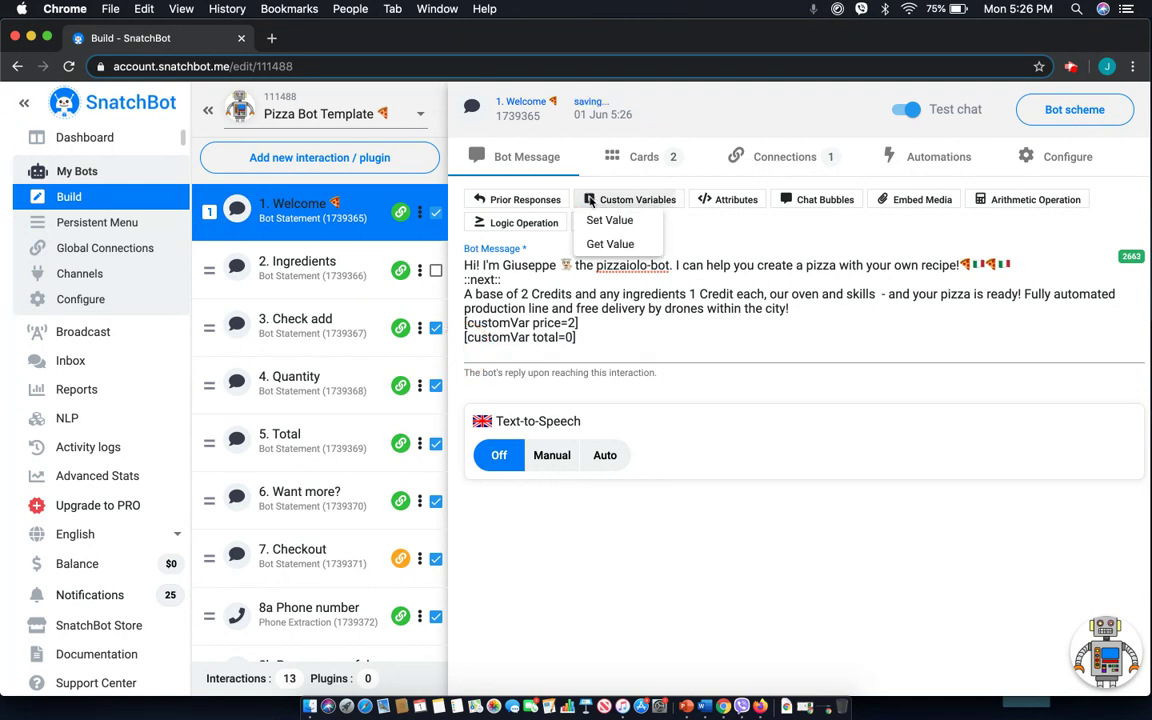
{"action": "left_click", "coordinate": [620, 244]}
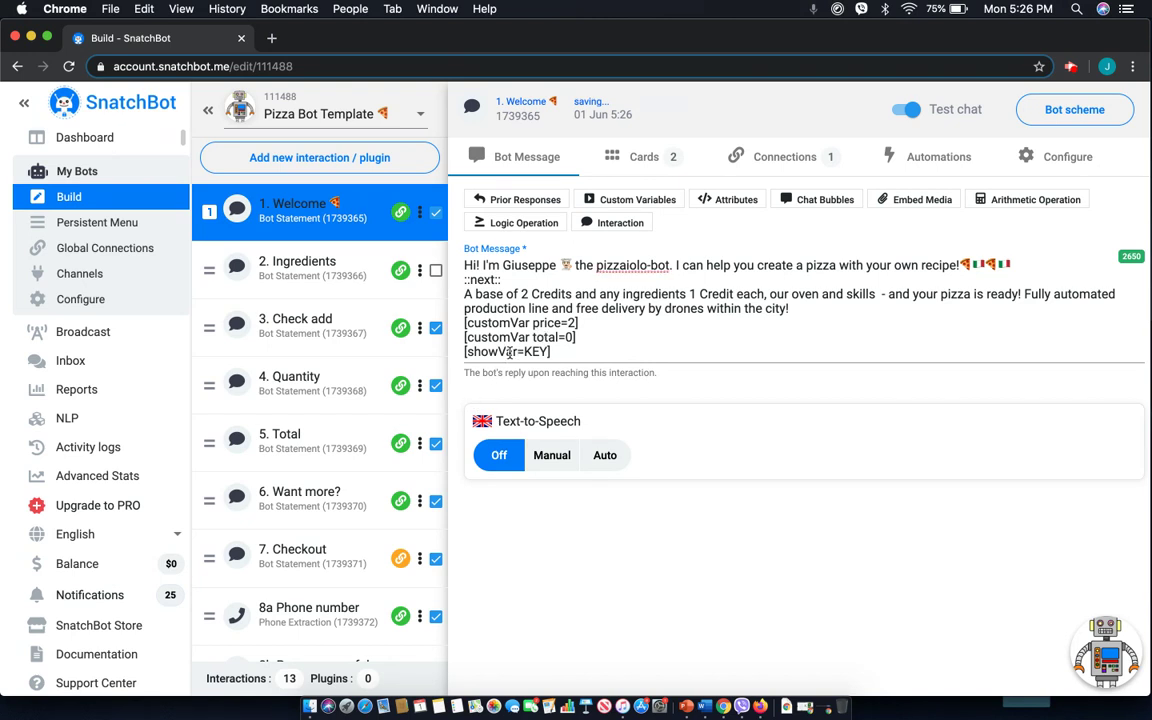
{"action": "double_click", "coordinate": [538, 352]}
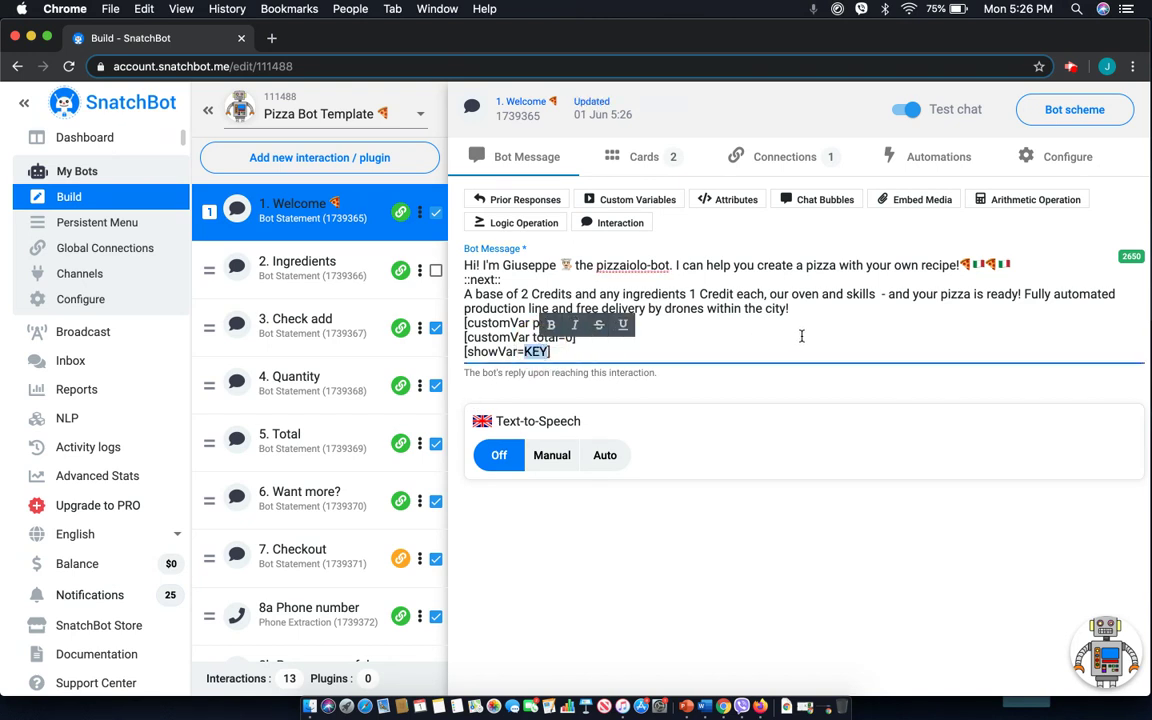
{"action": "left_click", "coordinate": [689, 355]}
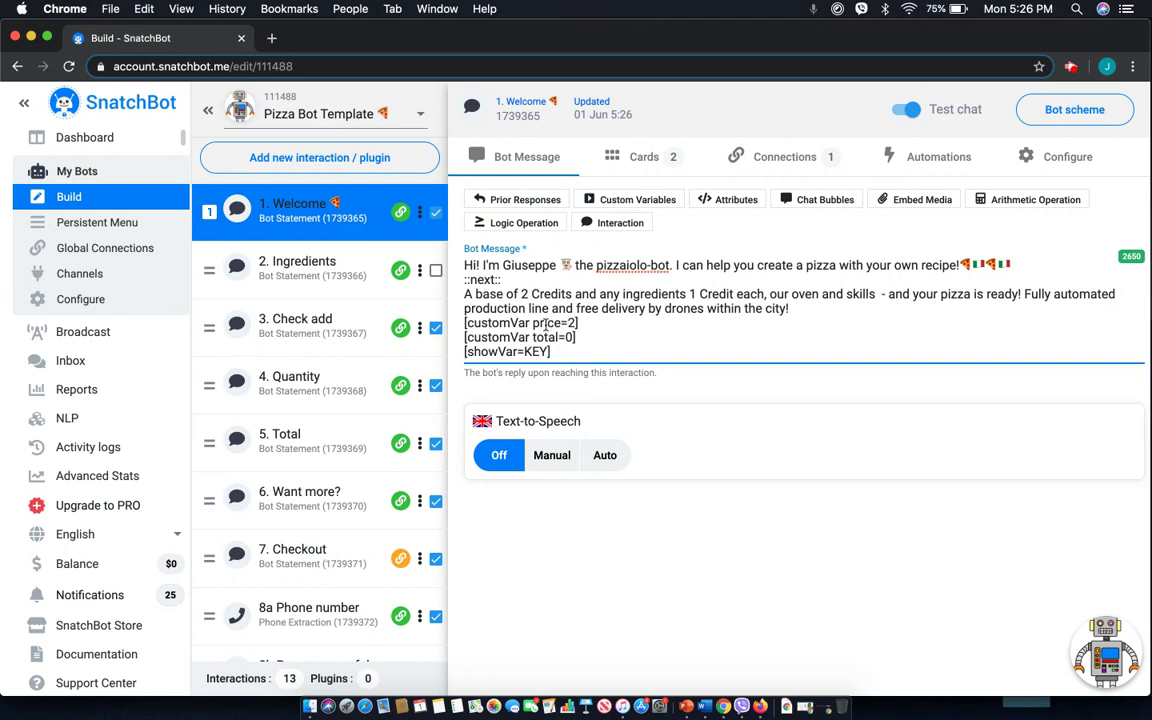
{"action": "double_click", "coordinate": [537, 352]}
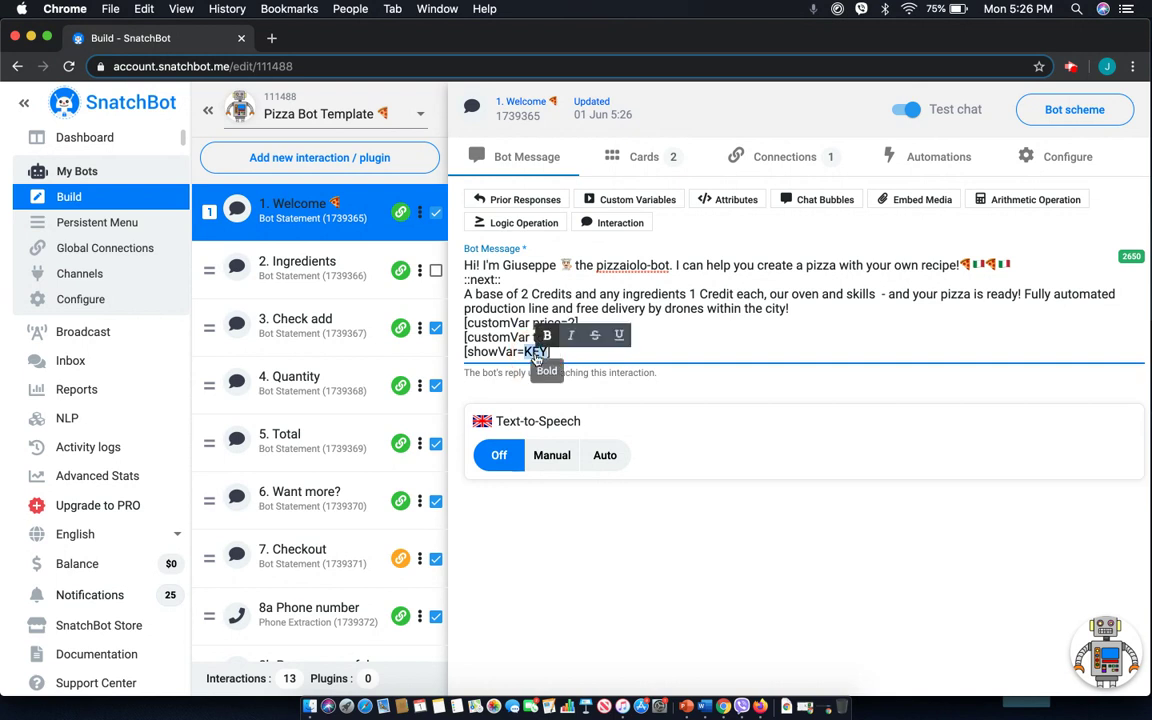
{"action": "type", "text": "price"}
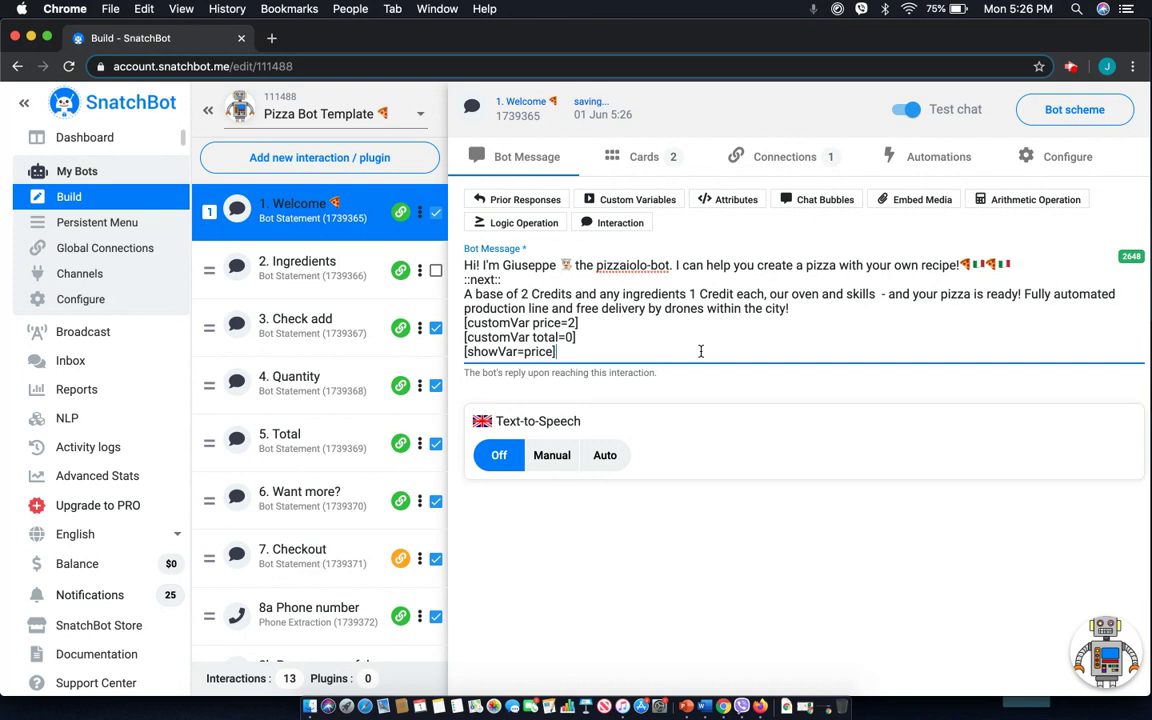
{"action": "left_click_drag", "start_coordinate": [562, 352], "coordinate": [455, 356]}
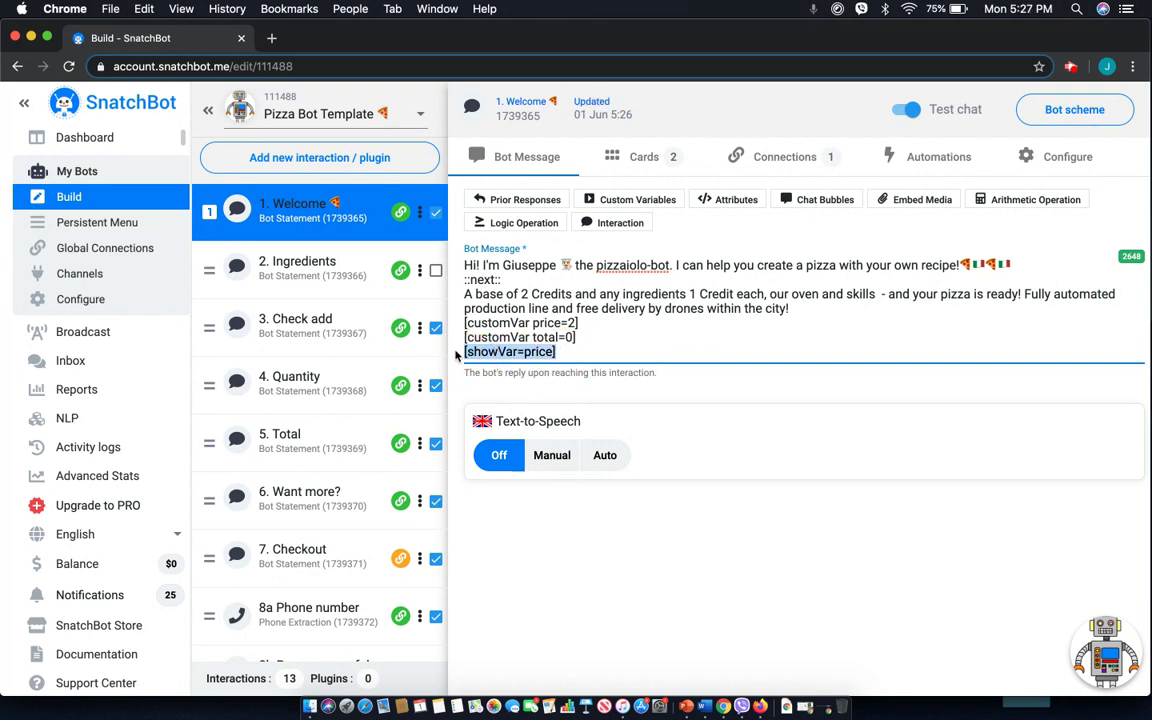
{"action": "key", "text": "BackSpace"}
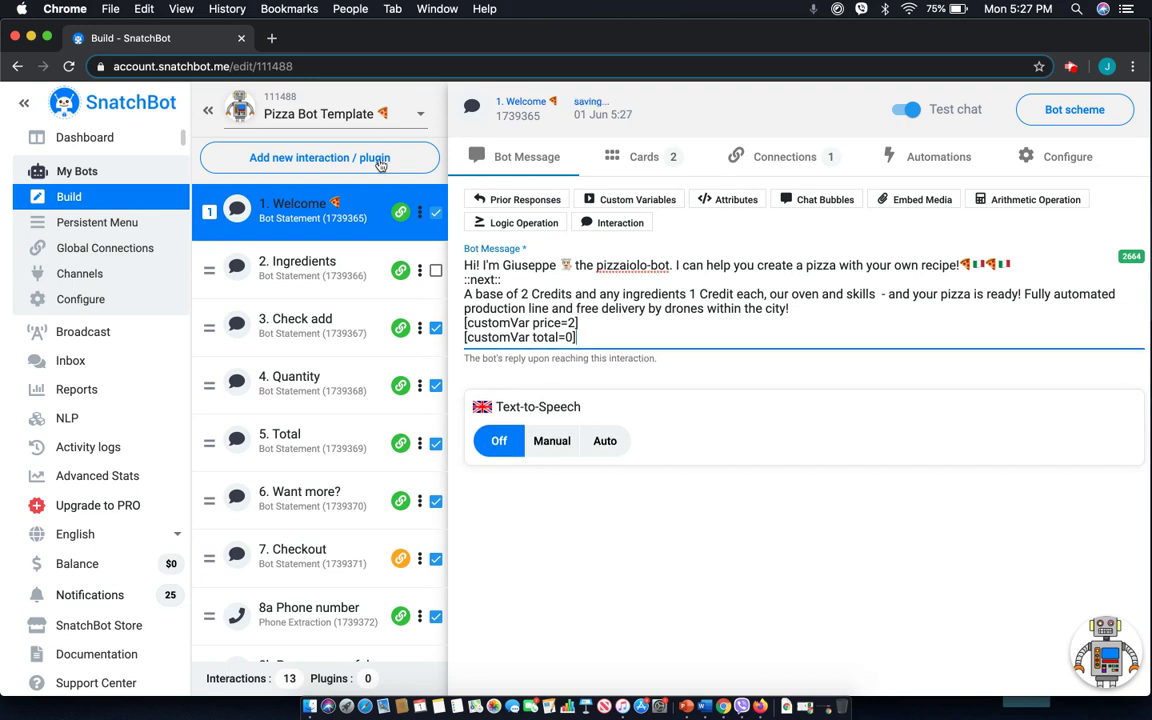
Step: Run a test of the Welcome interaction, review its opening messages and start the pizza order with Go!
{"action": "left_click", "coordinate": [421, 215]}
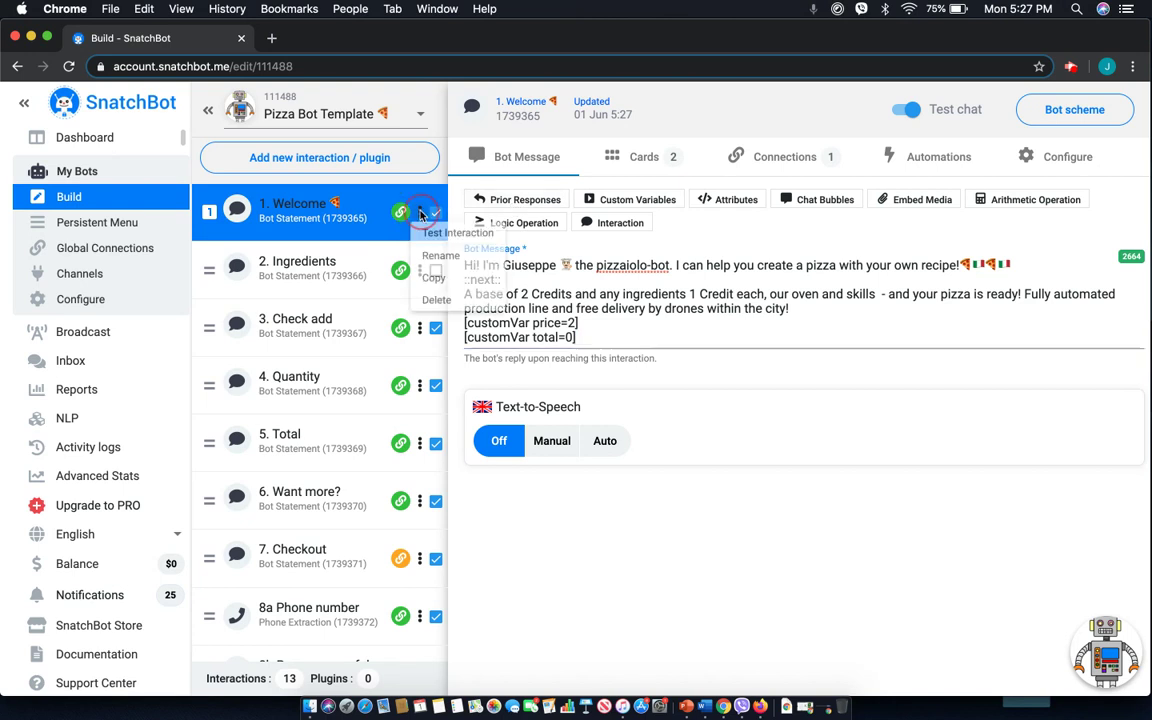
{"action": "left_click", "coordinate": [455, 233]}
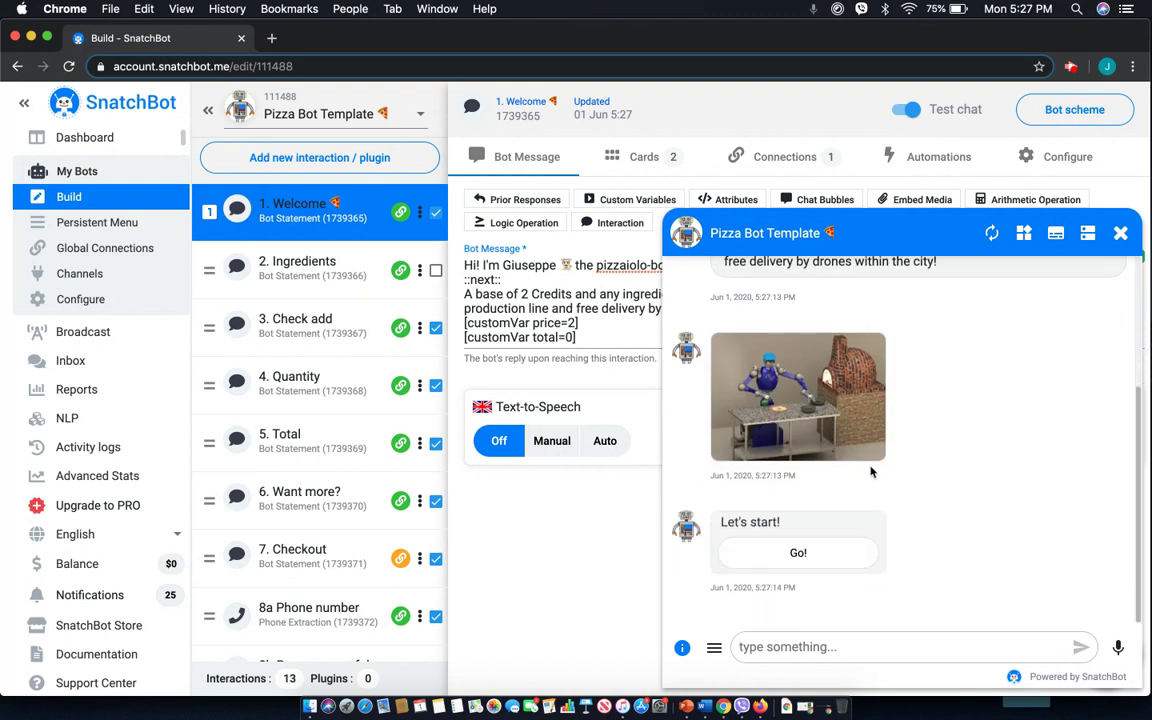
{"action": "scroll", "coordinate": [997, 416], "scroll_direction": "up", "scroll_amount": 1}
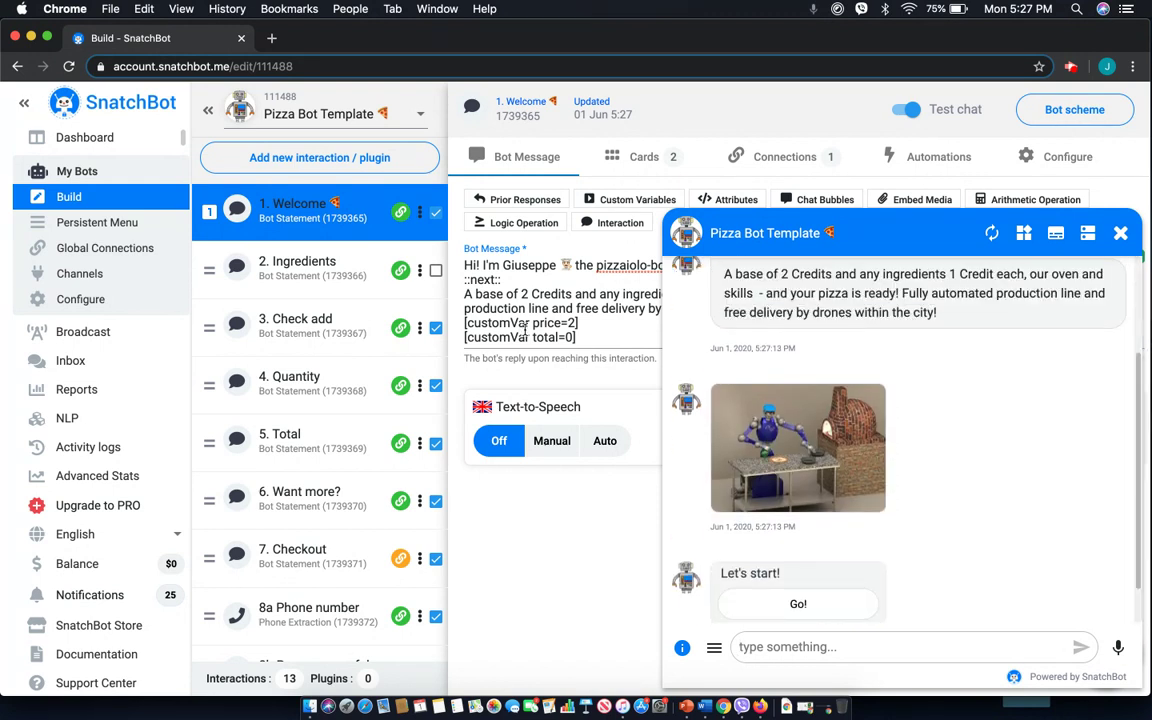
{"action": "scroll", "coordinate": [910, 326], "scroll_direction": "down", "scroll_amount": 1}
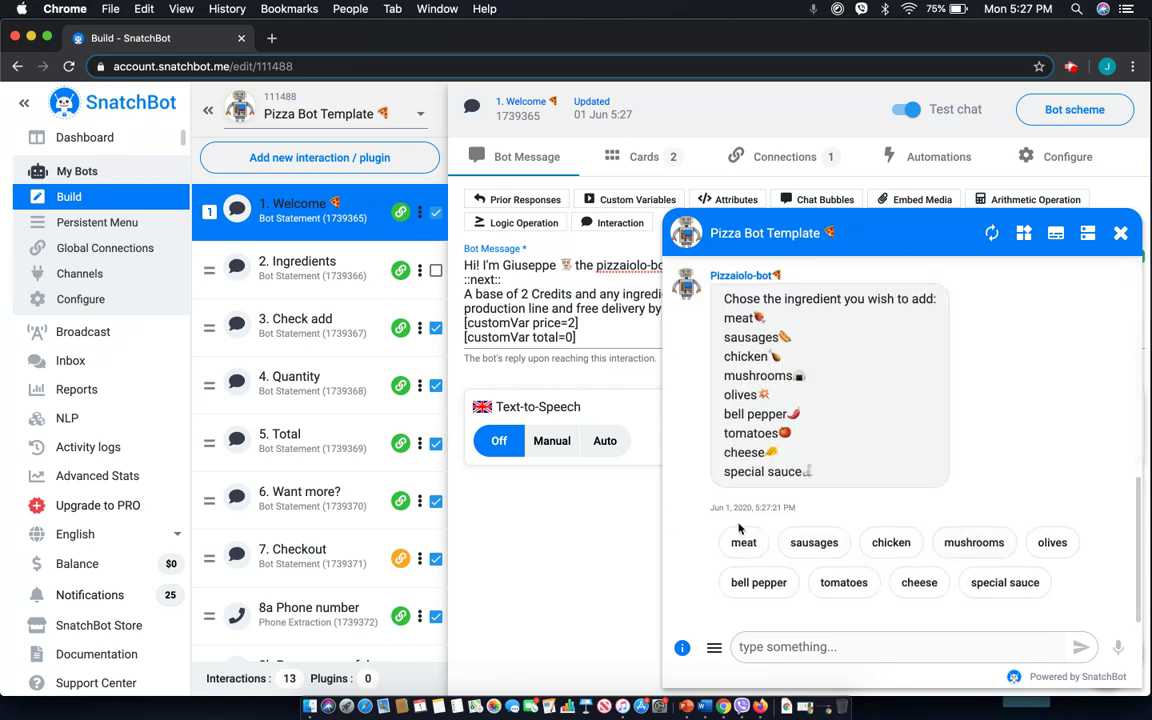
Step: In the test chat, add and confirm meat as the ingredient, and proceed to checkout to view the payment options
{"action": "left_click", "coordinate": [742, 542]}
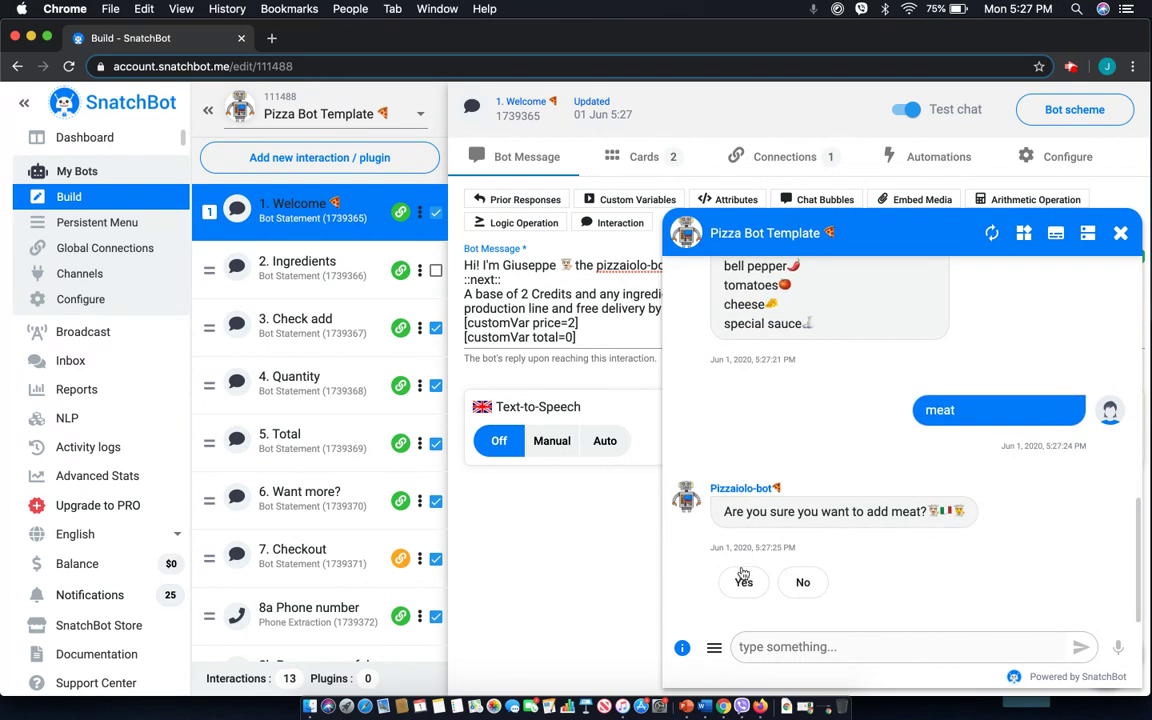
{"action": "left_click", "coordinate": [744, 581]}
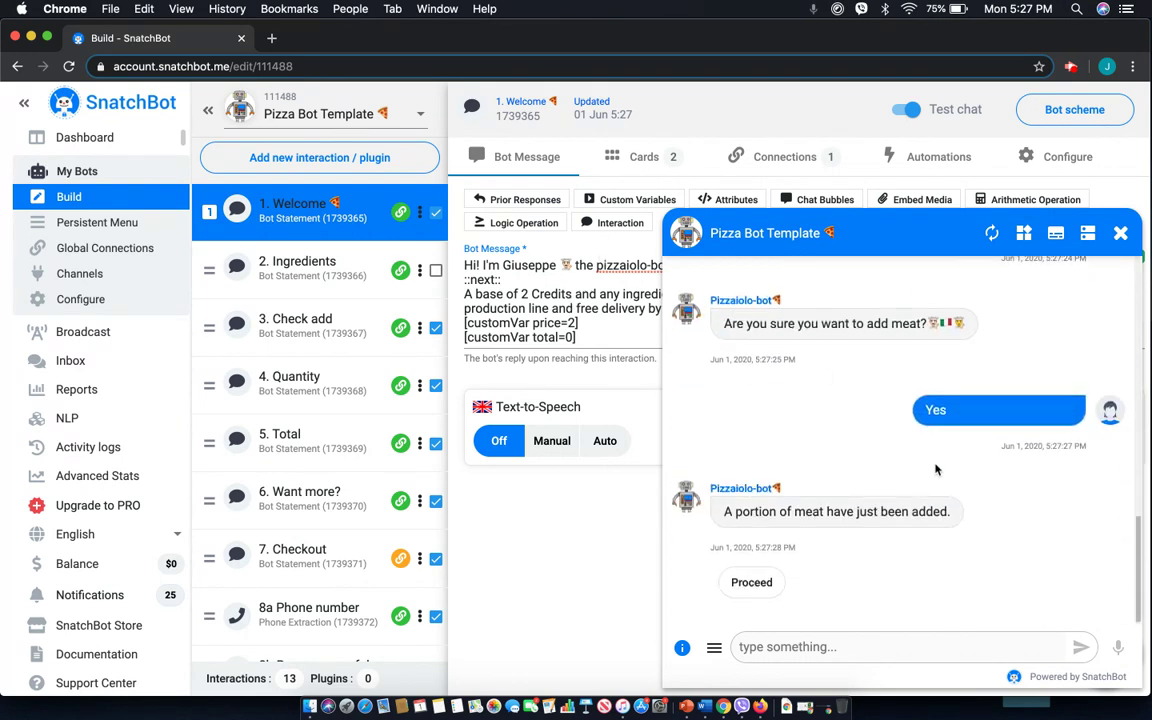
{"action": "left_click", "coordinate": [755, 582]}
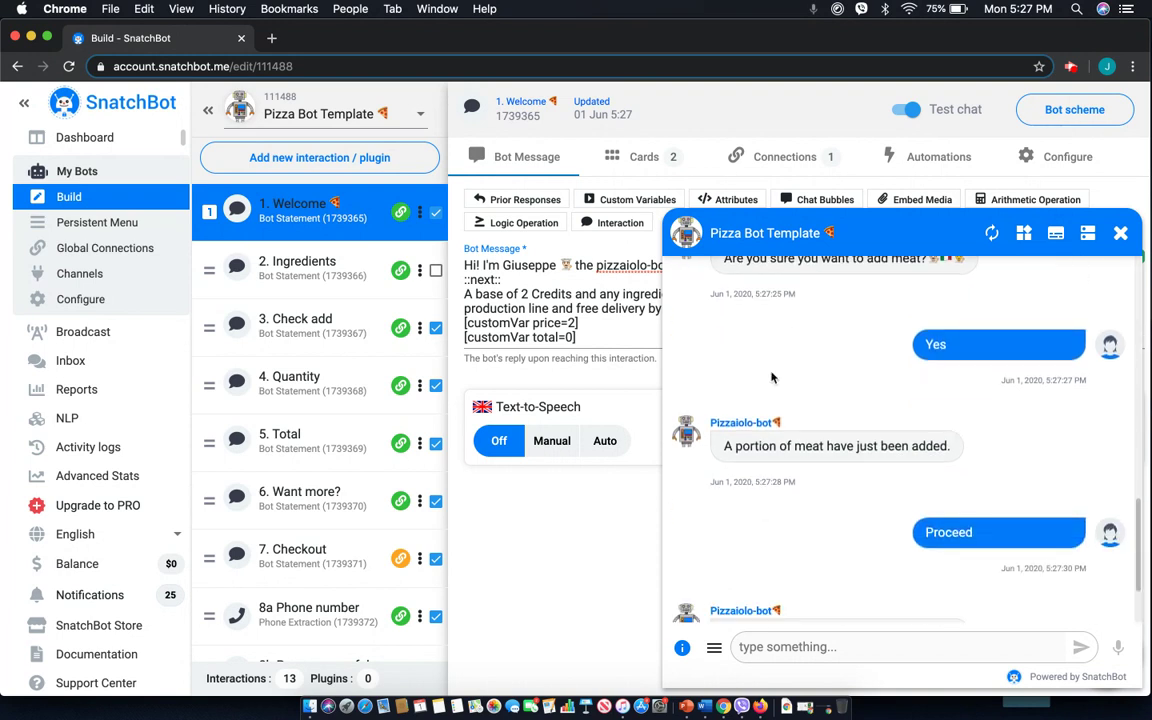
{"action": "left_click", "coordinate": [751, 582]}
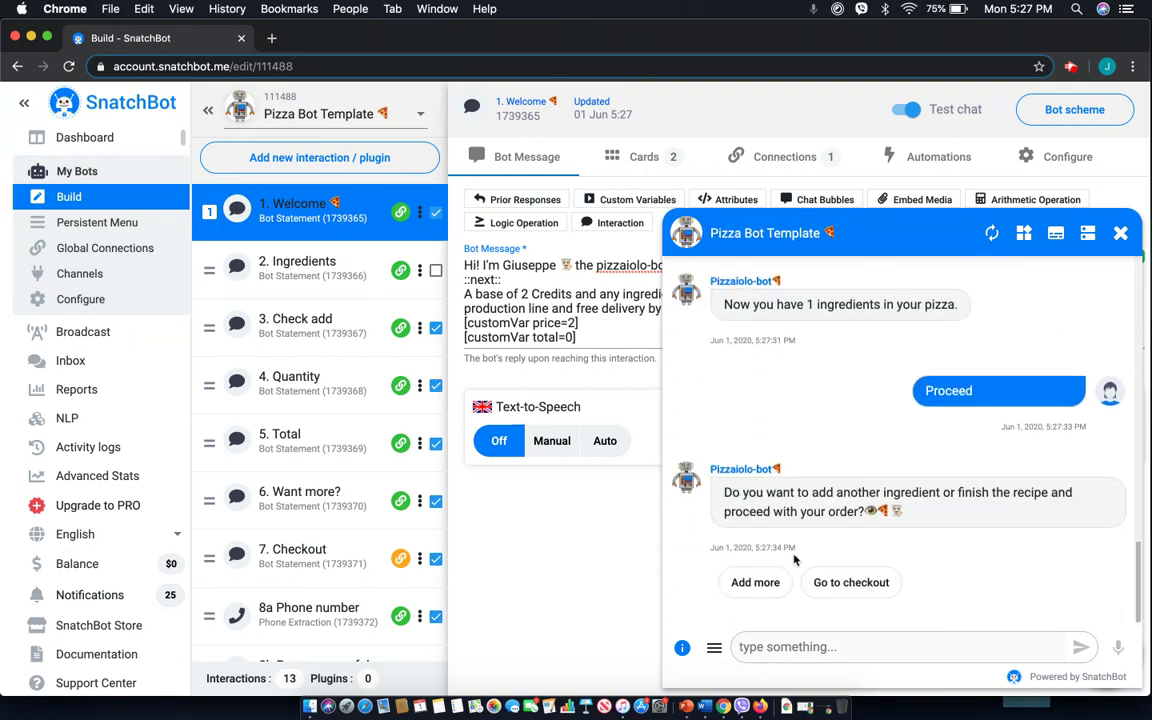
{"action": "left_click", "coordinate": [853, 587]}
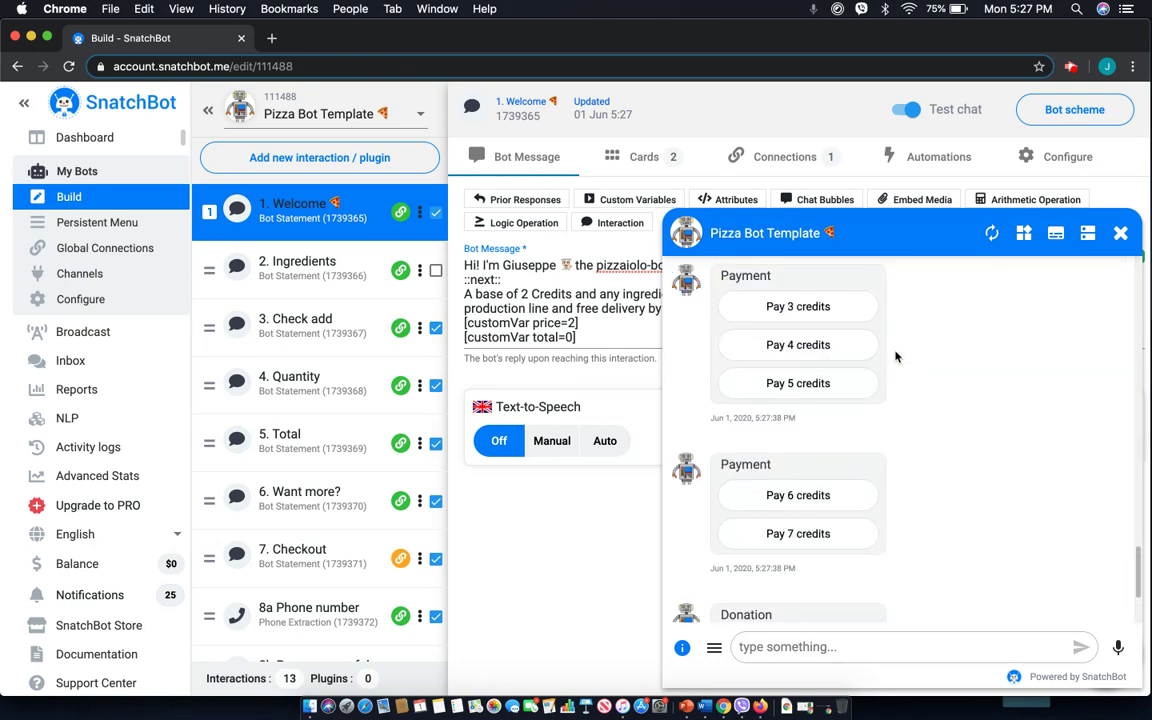
{"action": "scroll", "coordinate": [240, 480], "scroll_direction": "down", "scroll_amount": 3}
Step: Open the Checkout interaction and close the test chat to examine how its message shows the price variable
{"action": "left_click", "coordinate": [314, 418]}
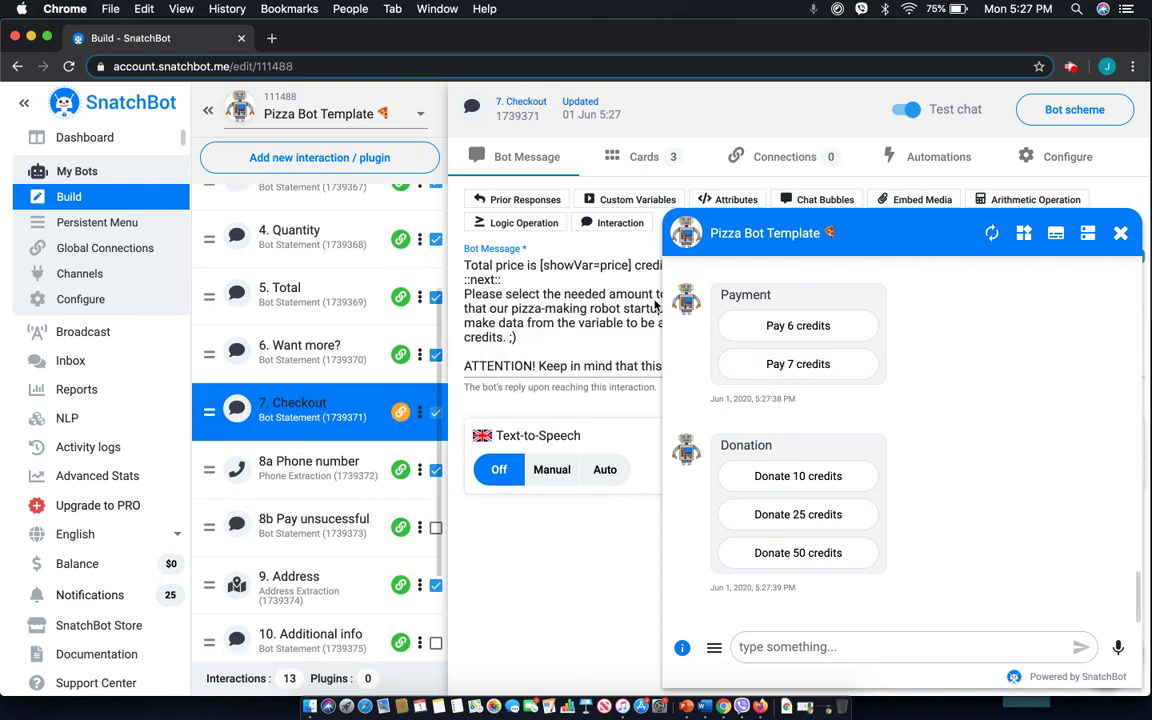
{"action": "left_click", "coordinate": [1120, 233]}
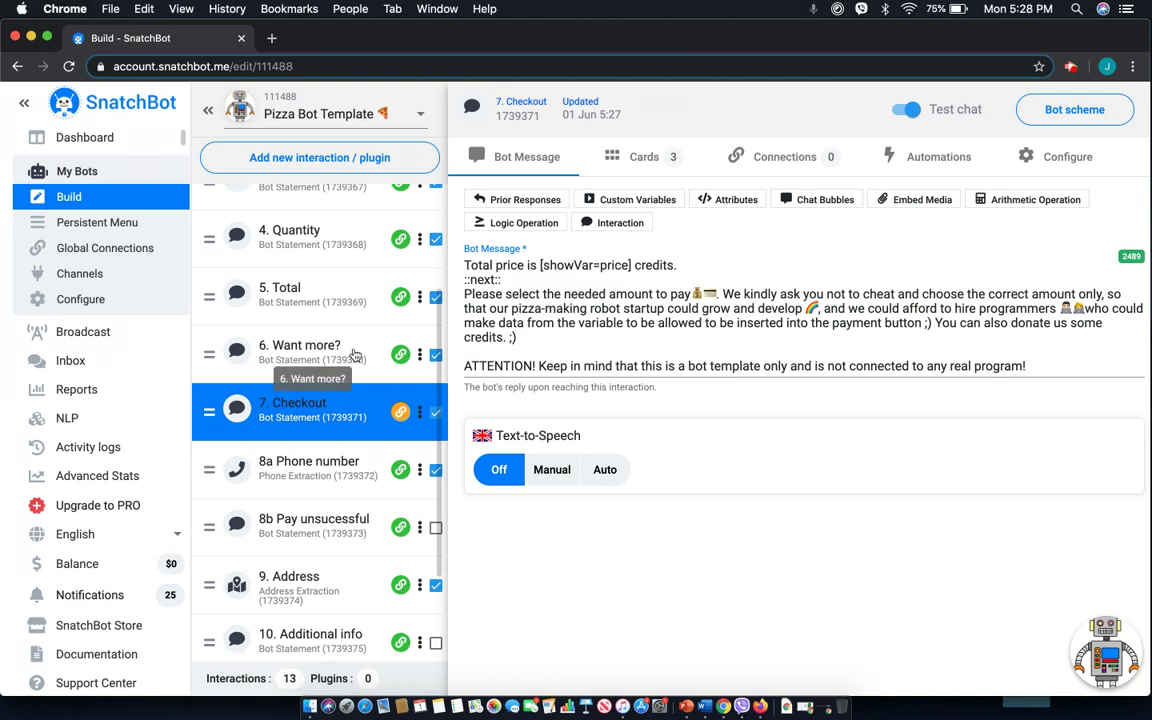
Step: Insert a Set Value custom variable with the key name on a new line at the end of the Welcome message
{"action": "scroll", "coordinate": [353, 355], "scroll_direction": "up", "scroll_amount": 2}
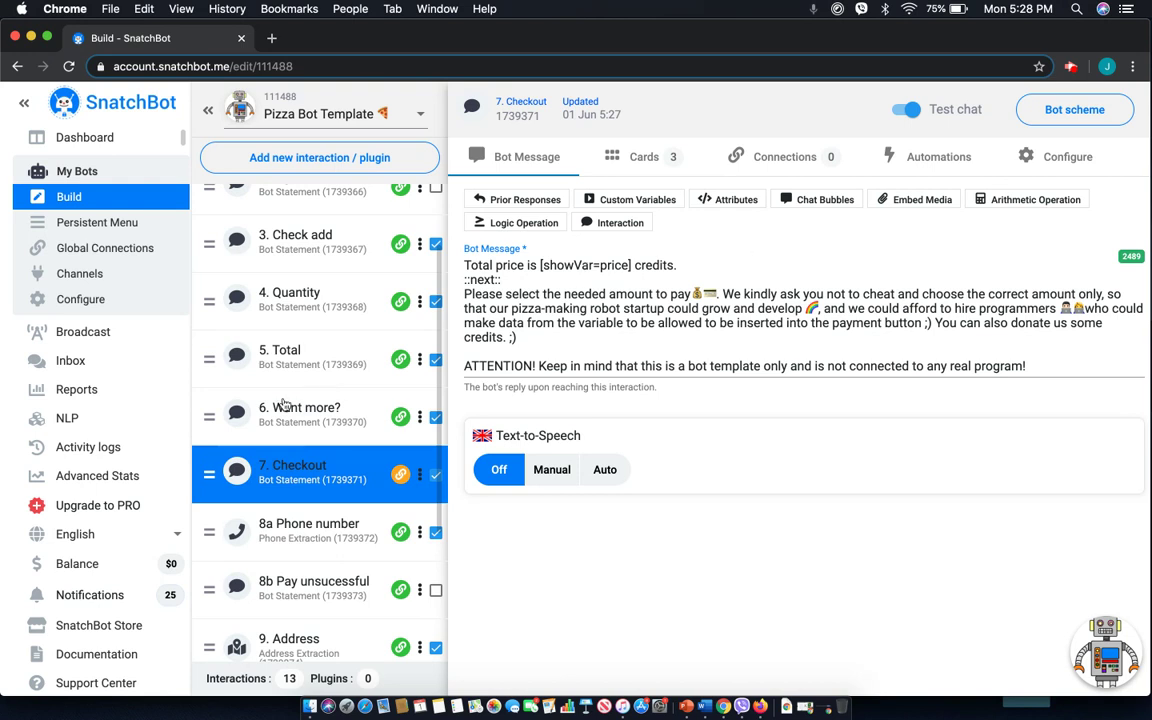
{"action": "scroll", "coordinate": [408, 405], "scroll_direction": "up", "scroll_amount": 3}
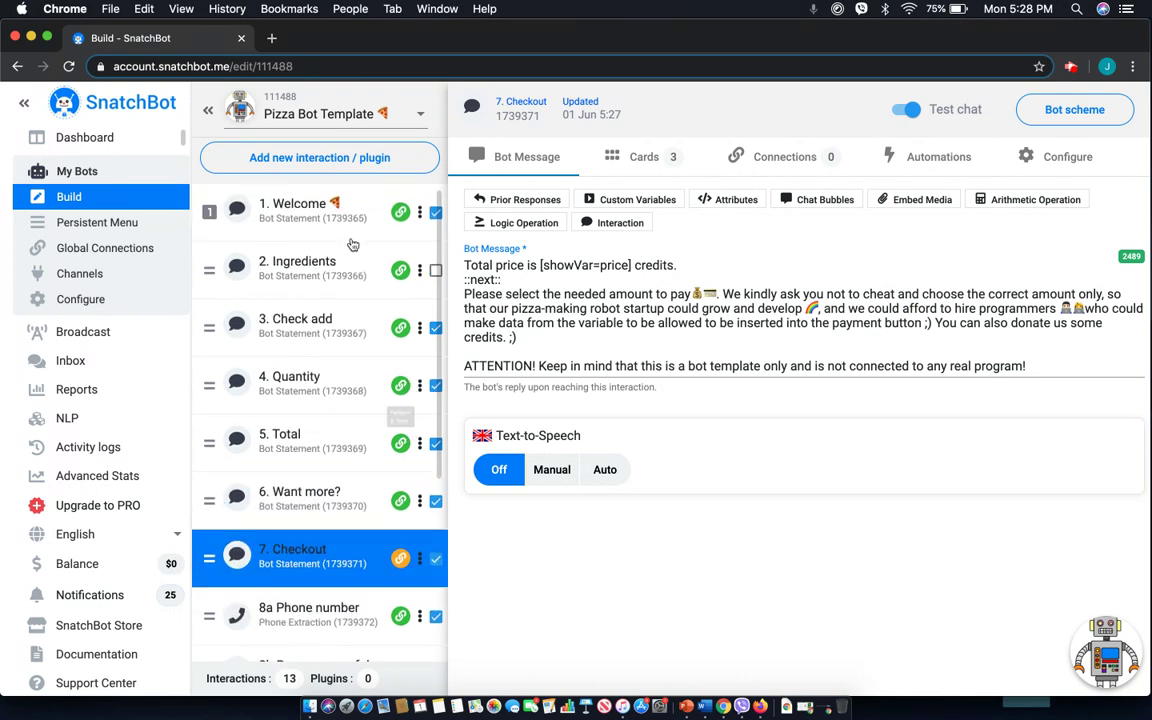
{"action": "left_click", "coordinate": [330, 207]}
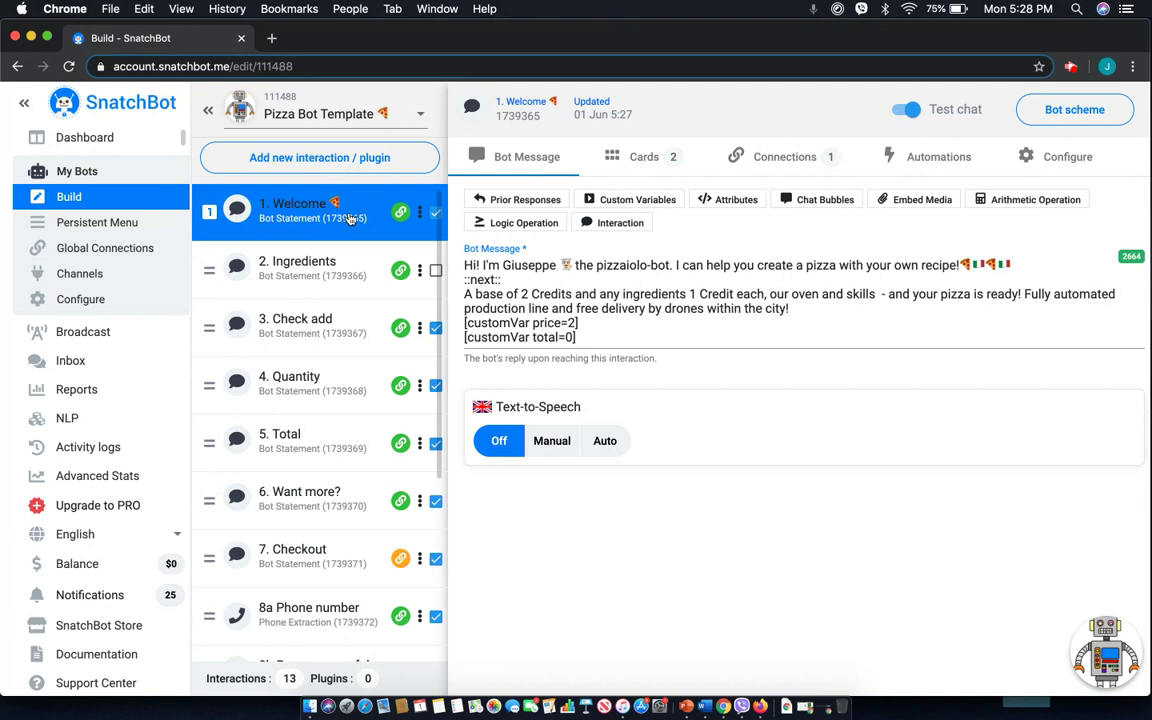
{"action": "left_click", "coordinate": [581, 336]}
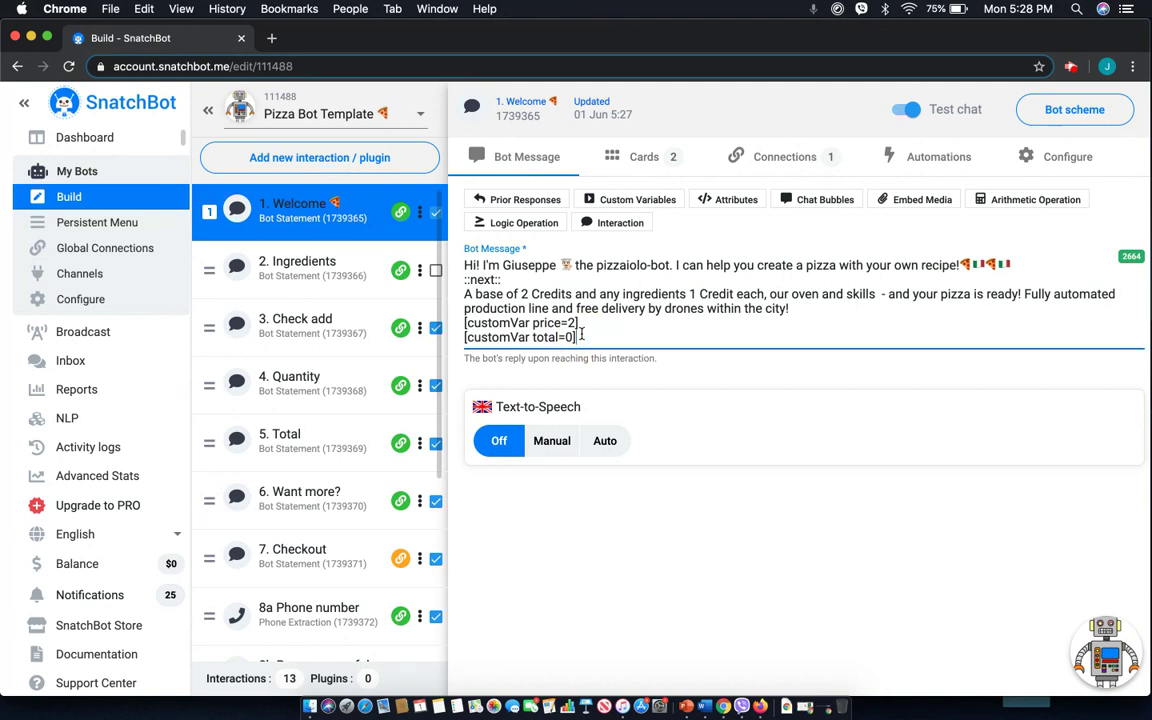
{"action": "key", "text": "Return"}
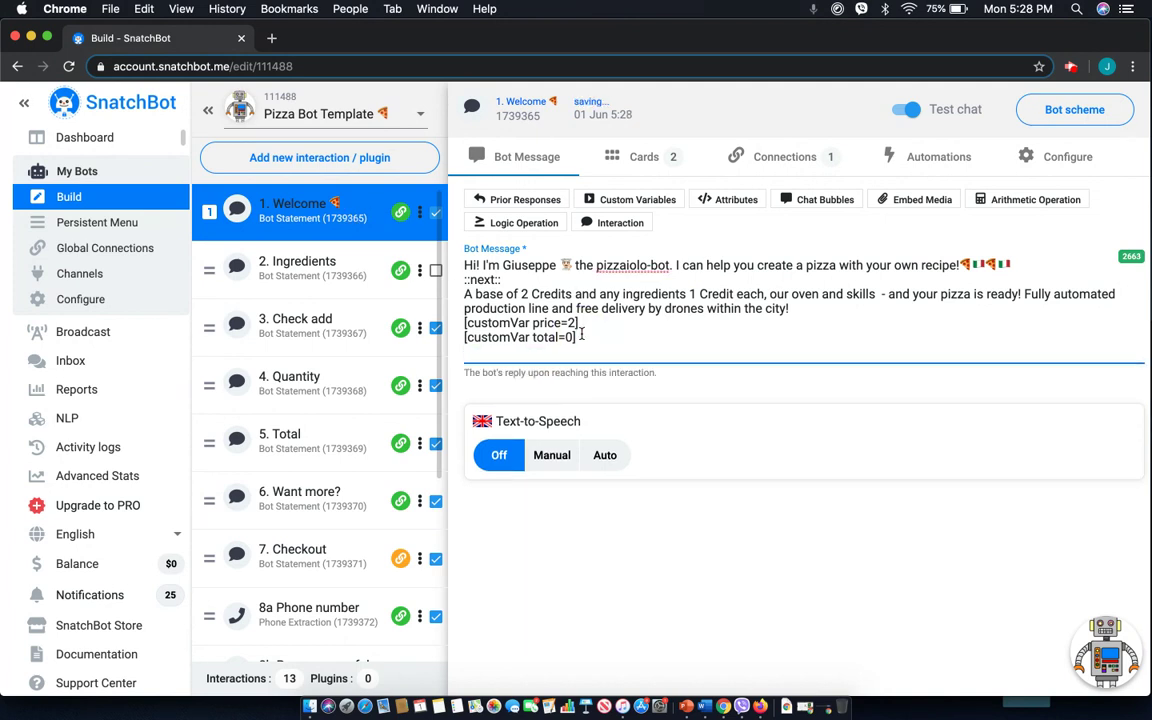
{"action": "left_click", "coordinate": [612, 199]}
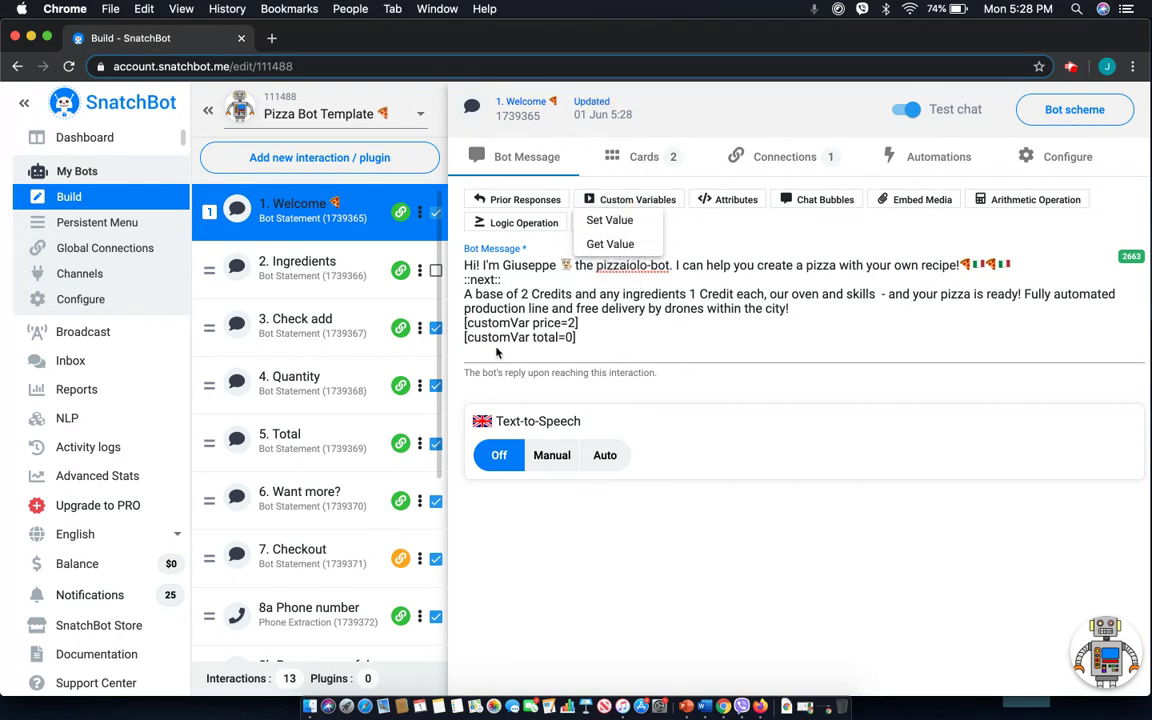
{"action": "left_click", "coordinate": [609, 221]}
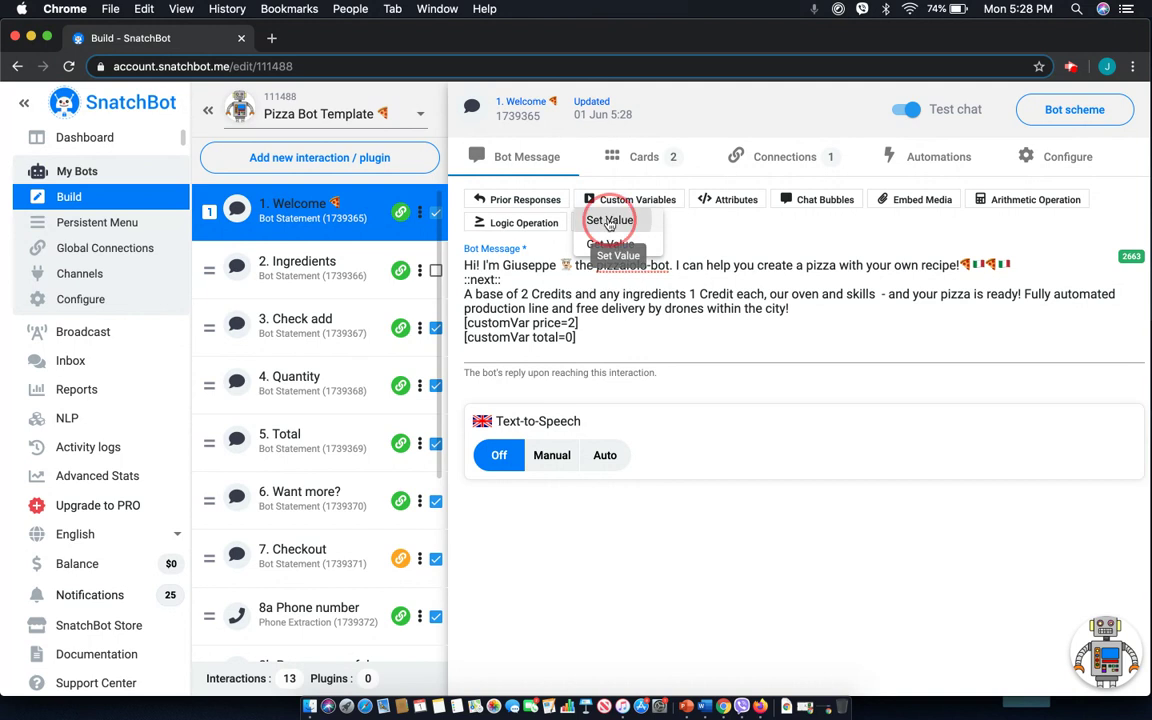
{"action": "double_click", "coordinate": [543, 351]}
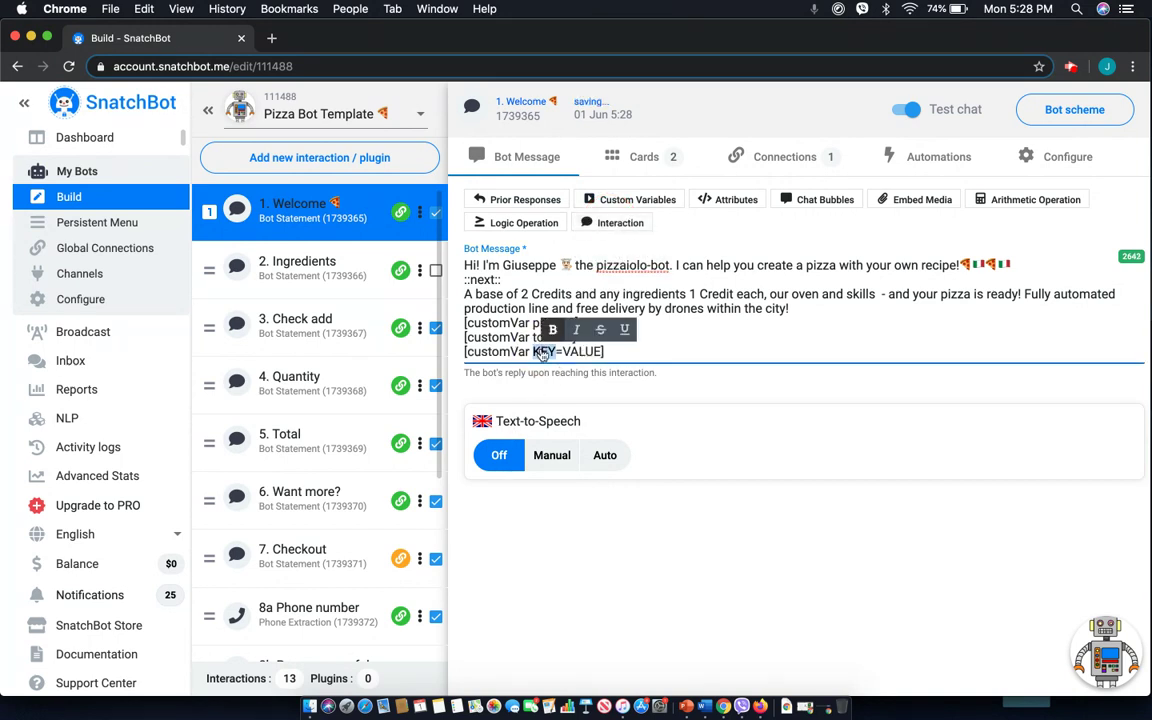
{"action": "type", "text": "name"}
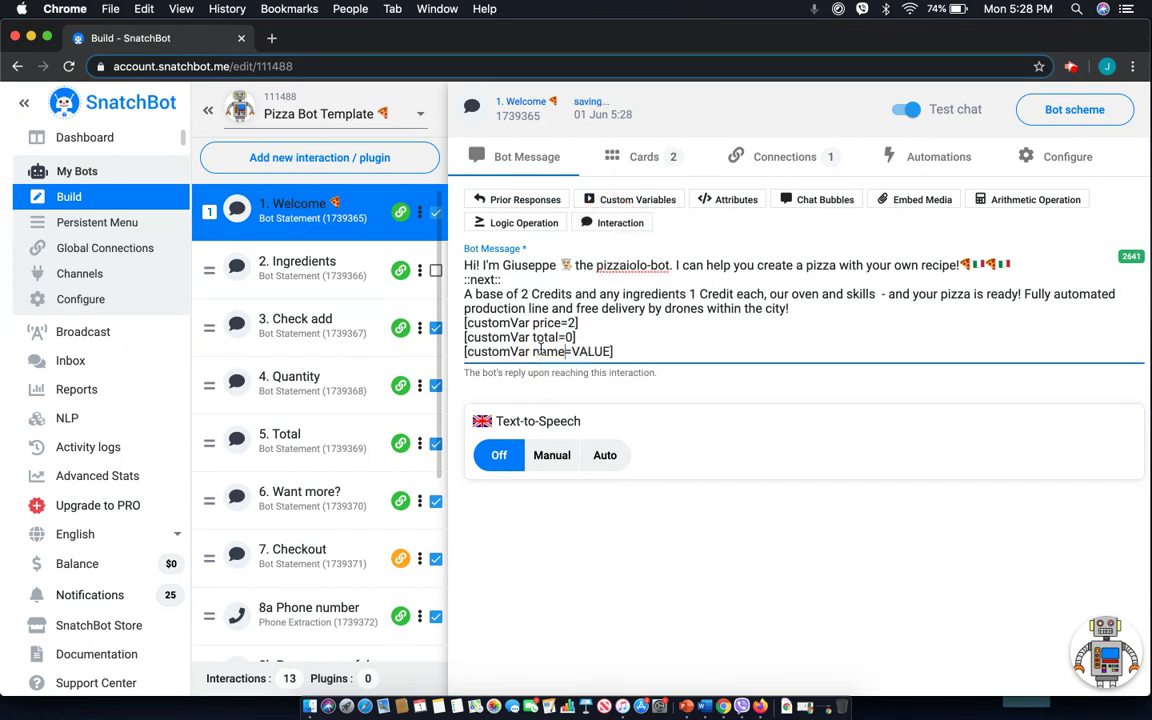
Step: Try a prior-response Response Text tag as the name variable's value, and delete the whole variable line
{"action": "double_click", "coordinate": [592, 351]}
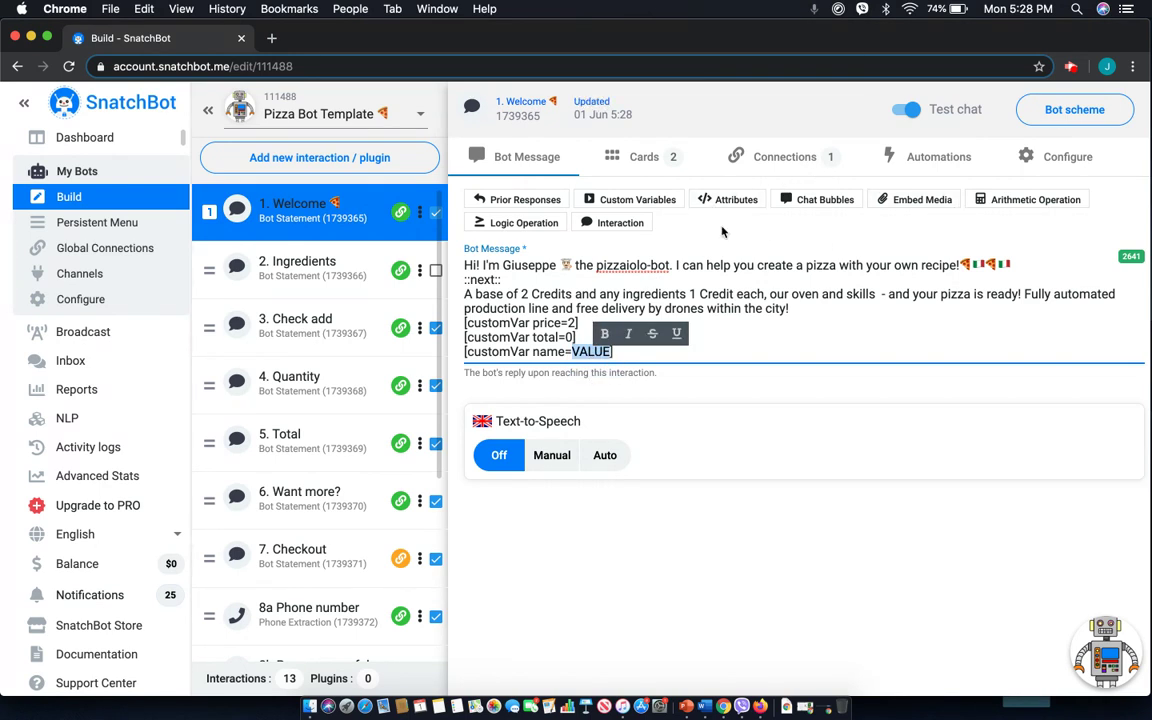
{"action": "left_click", "coordinate": [503, 201]}
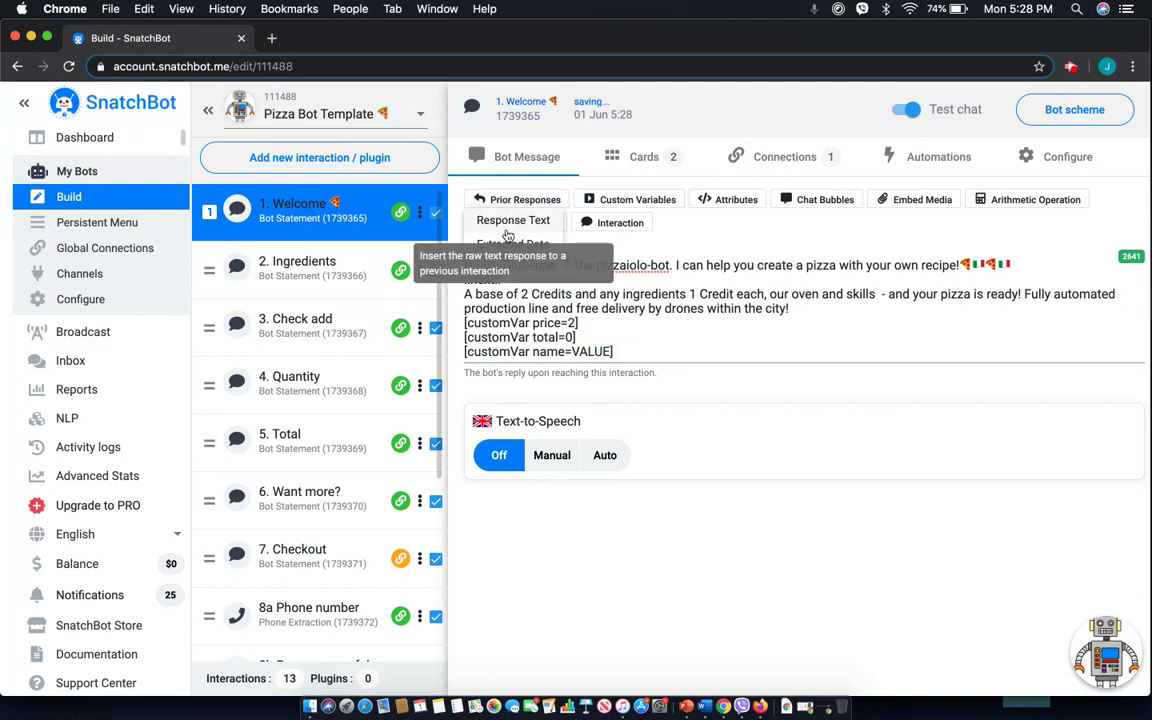
{"action": "left_click", "coordinate": [503, 222]}
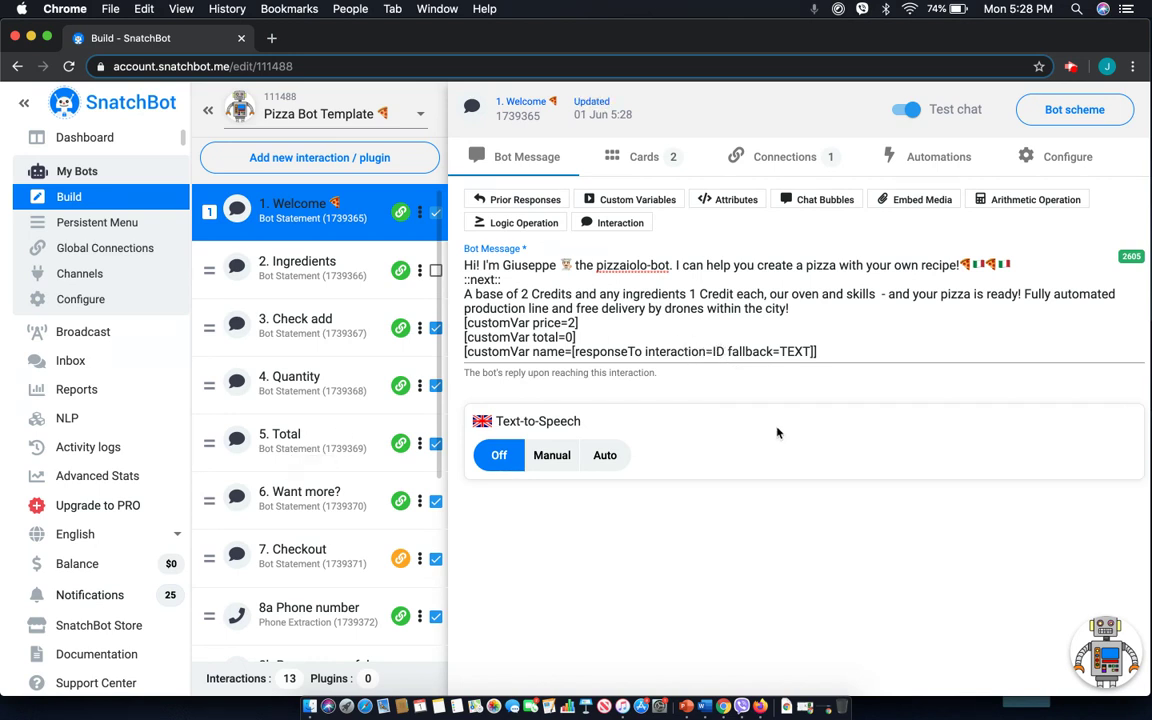
{"action": "left_click_drag", "start_coordinate": [831, 350], "coordinate": [443, 352]}
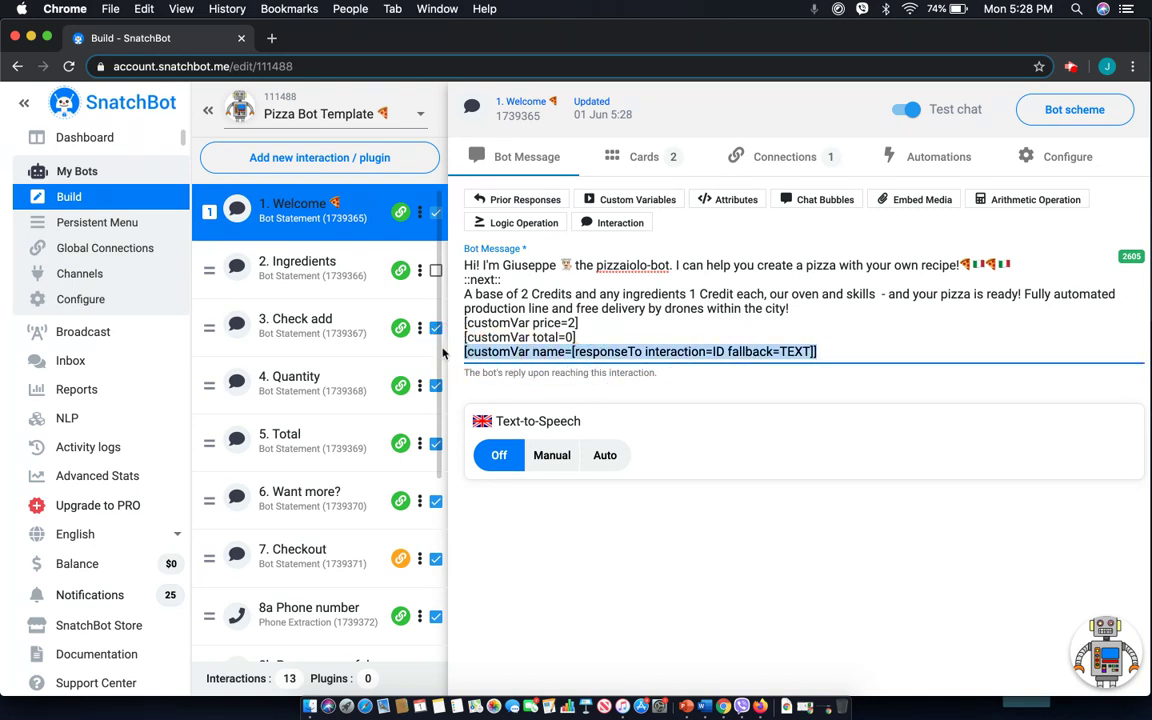
{"action": "key", "text": "BackSpace"}
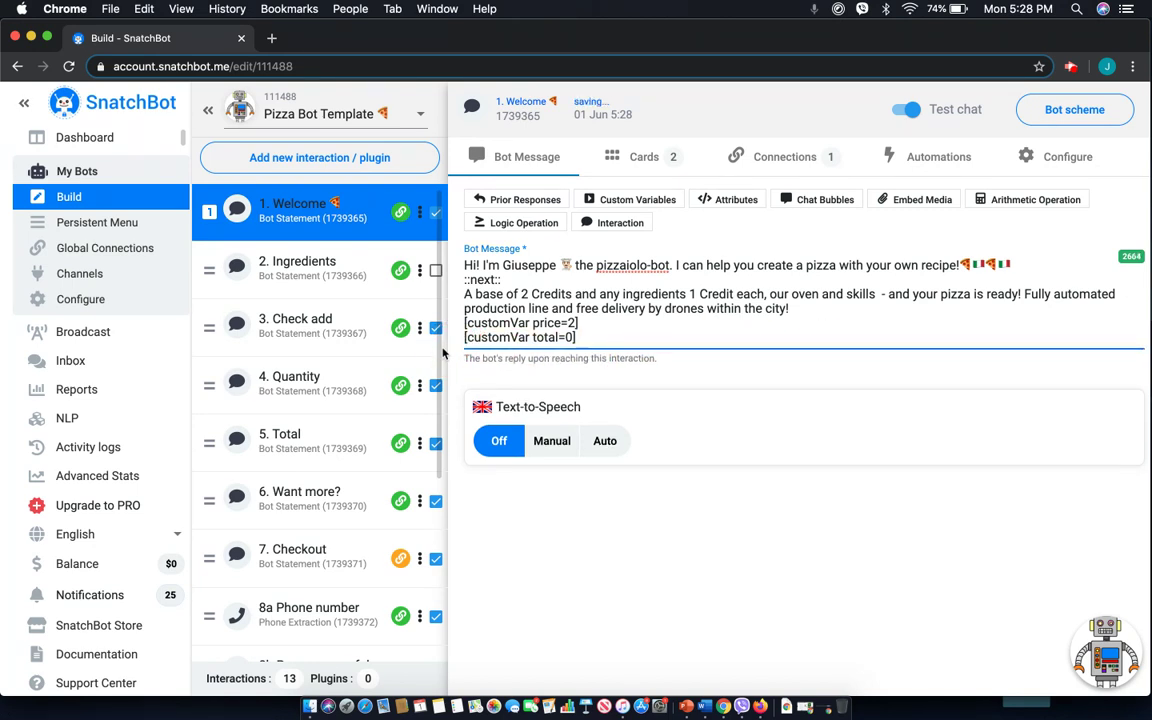